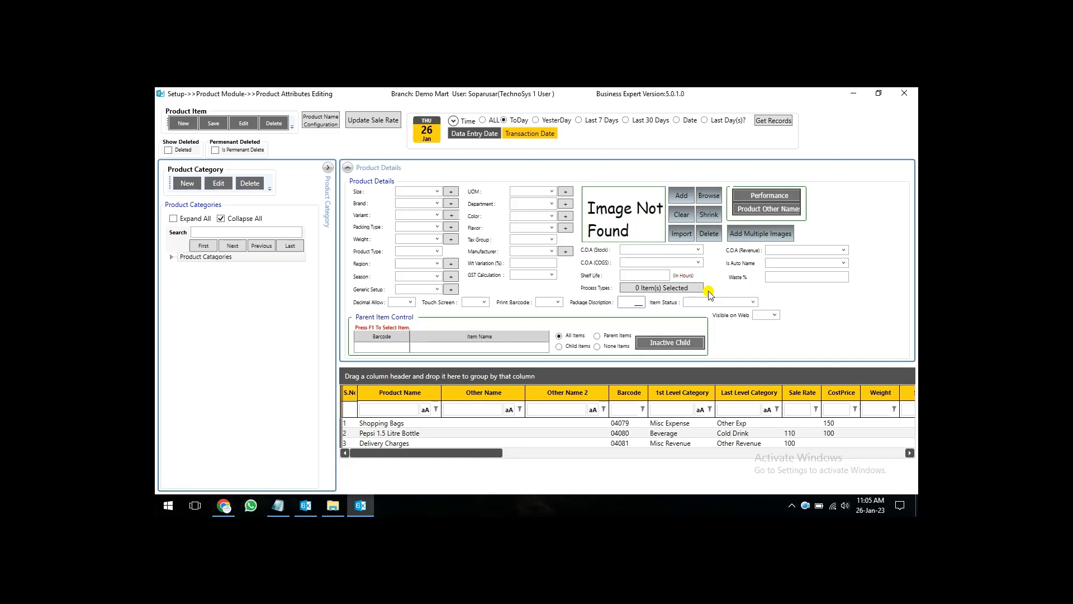
Compare the categories, rates and product types of Shopping Bags, Pepsi 1.5 Litre Bottle and Delivery Charges, widening the Product Type column.
click(393, 424)
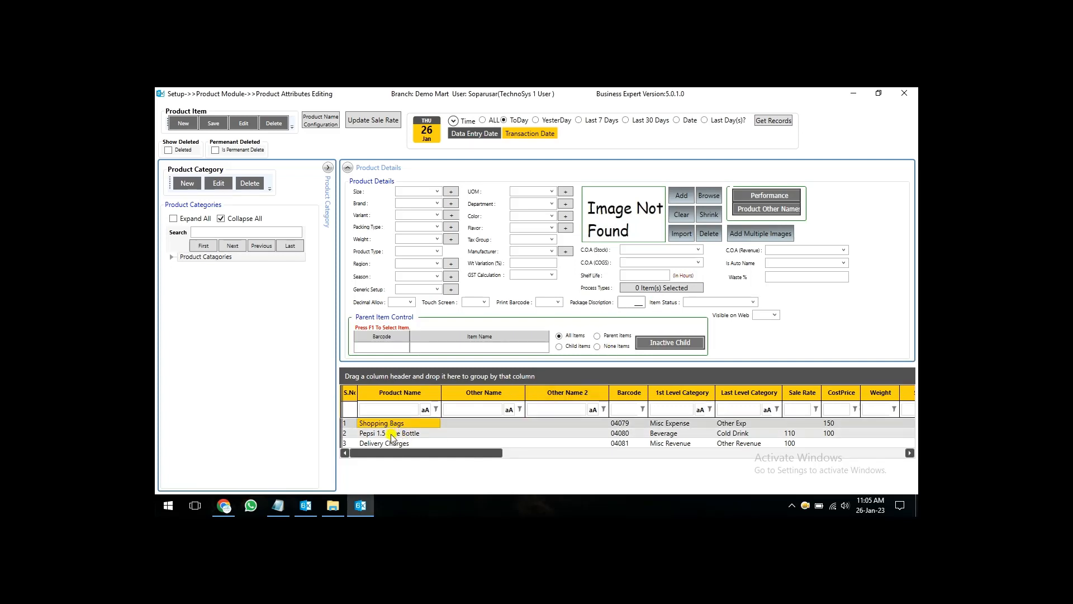
click(393, 434)
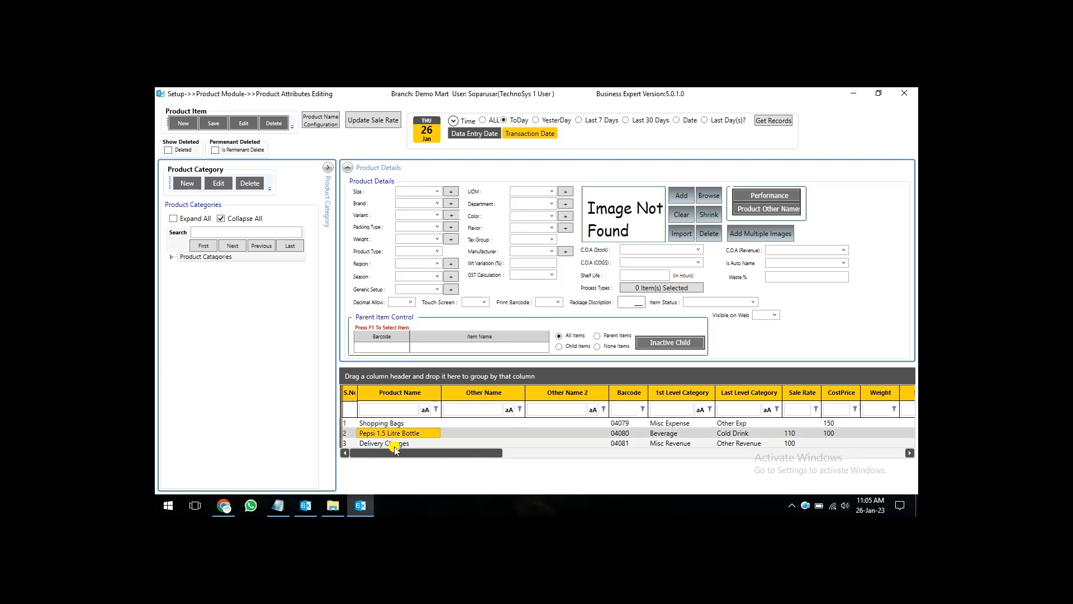
click(394, 443)
drag(463, 453, 547, 461)
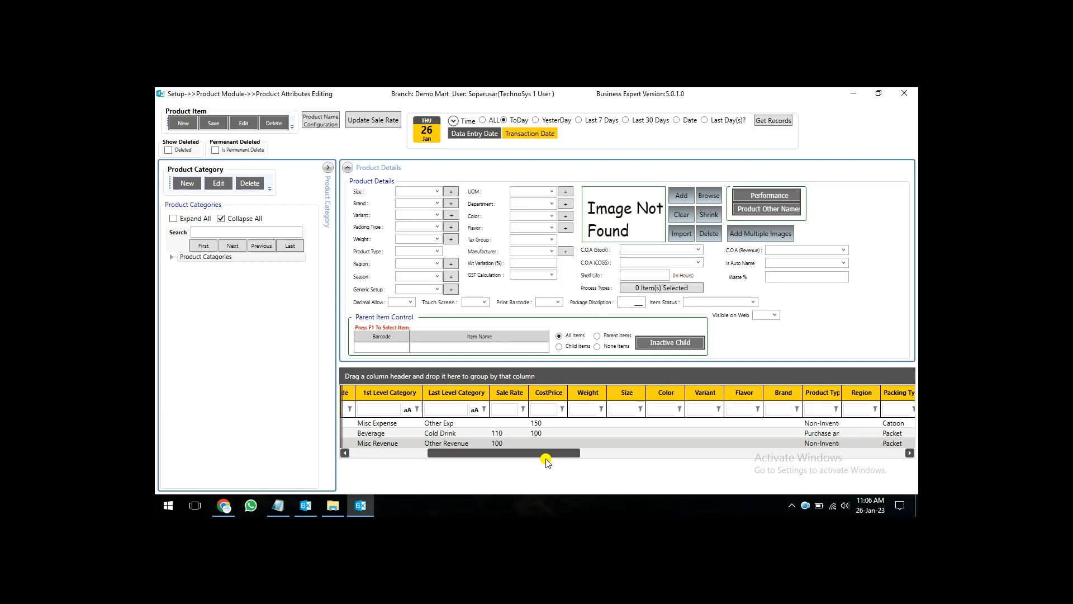
drag(546, 462, 472, 462)
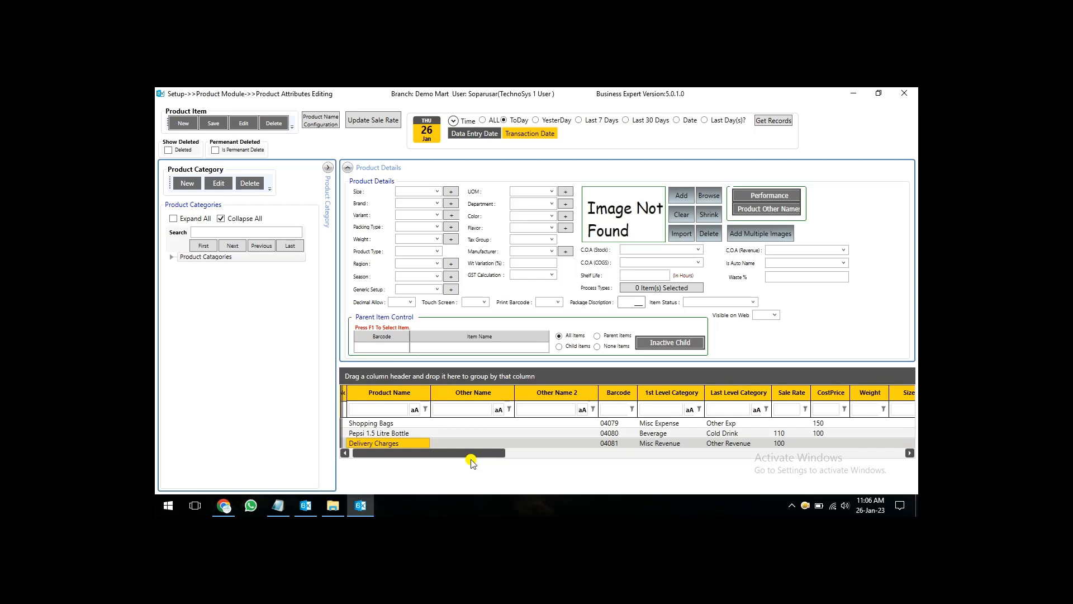
drag(471, 460, 537, 456)
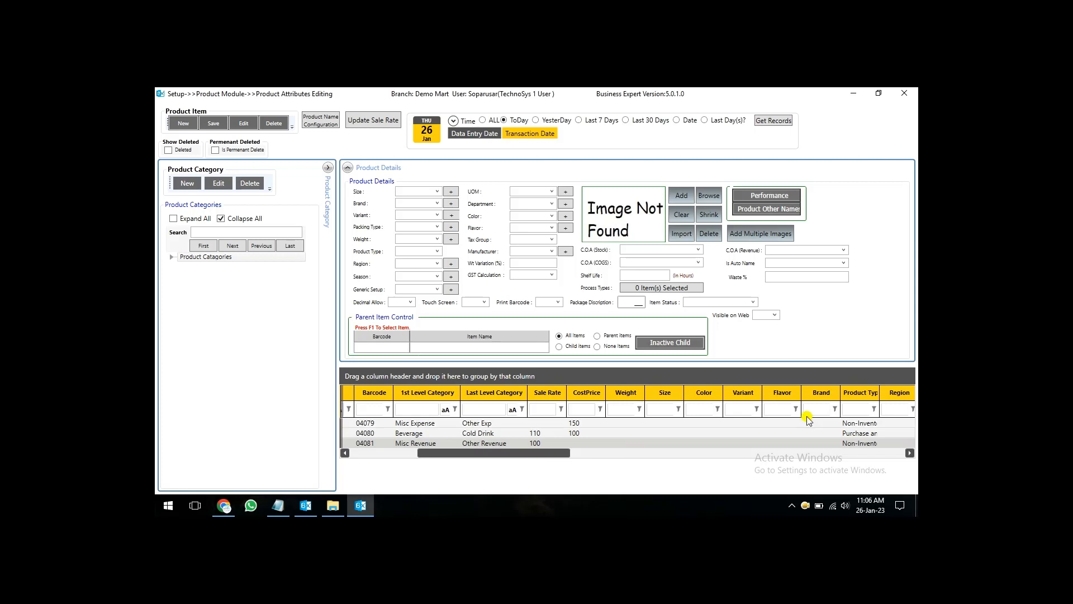
drag(876, 398, 917, 398)
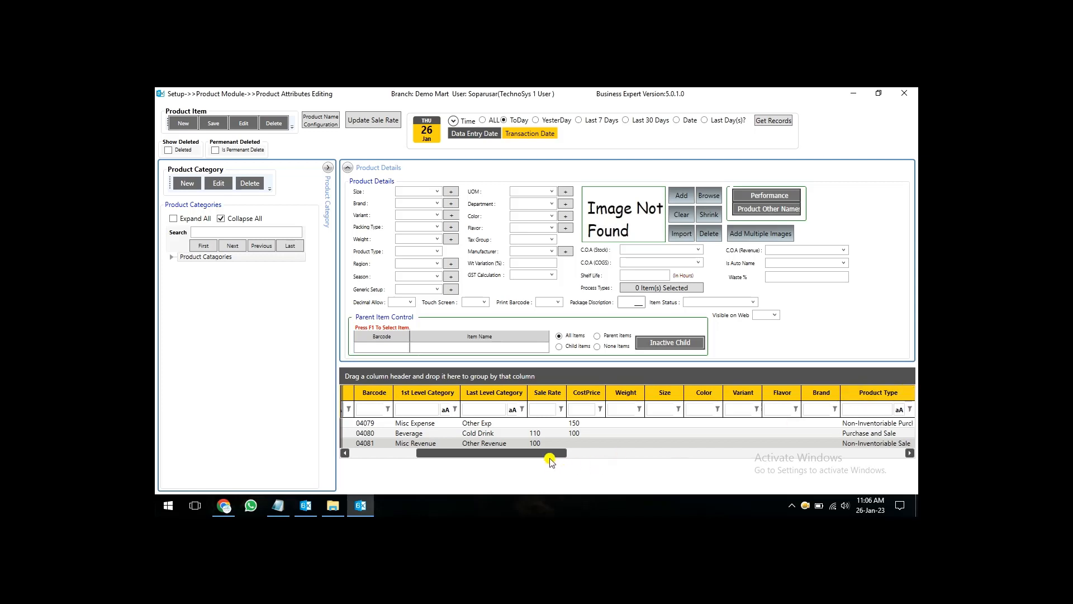
drag(546, 455, 479, 463)
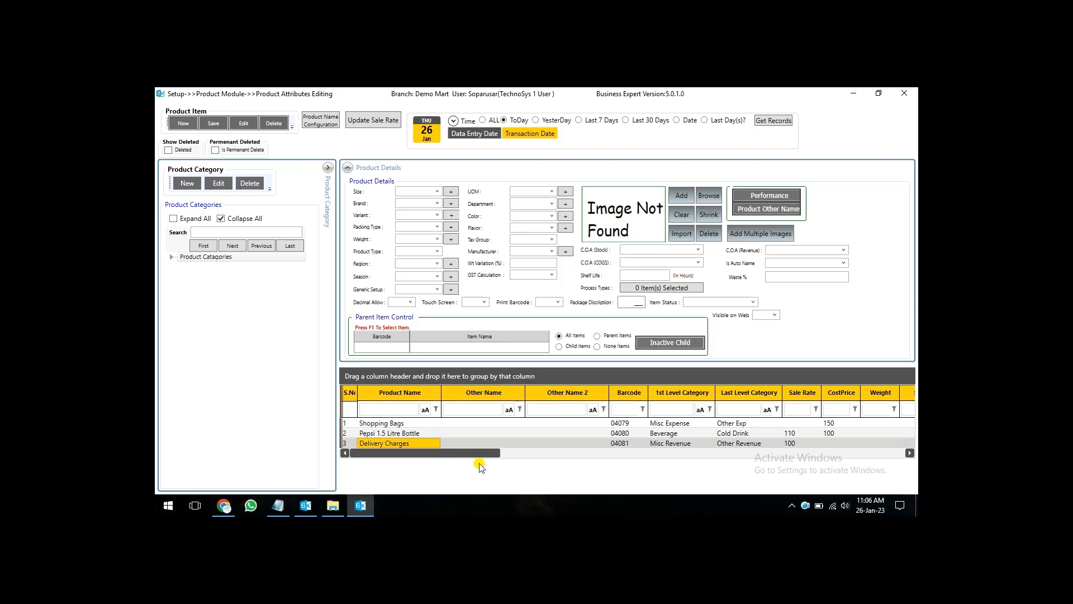
drag(479, 462, 551, 458)
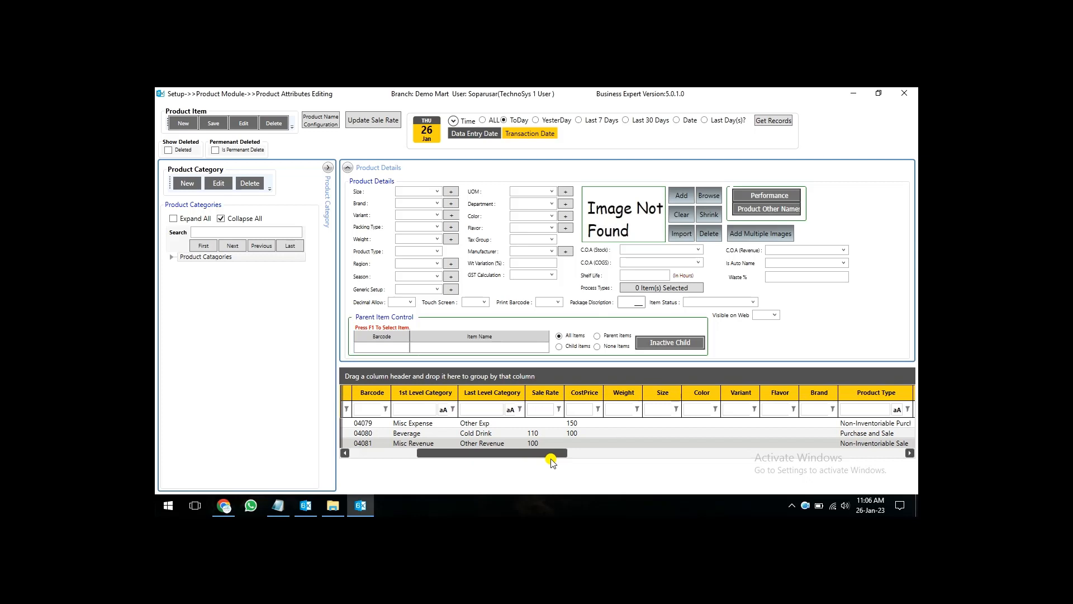
drag(552, 462, 482, 470)
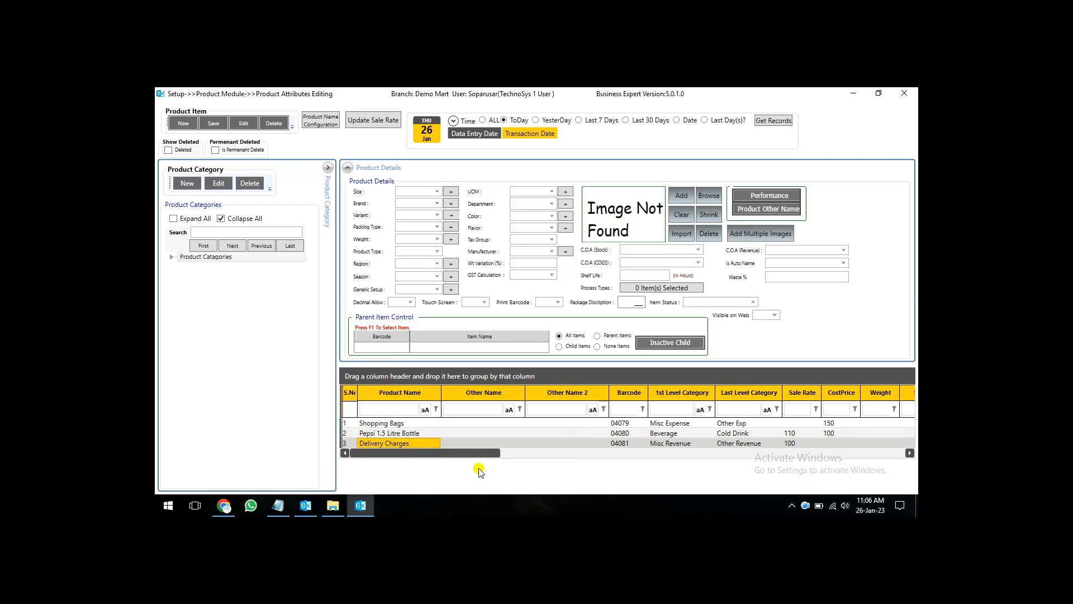
Assign the Shopping Bags expense account as C.O.A (Stock) for the Shopping Bags product, save it, and check the COA (Stock) column.
click(415, 425)
drag(423, 456, 492, 455)
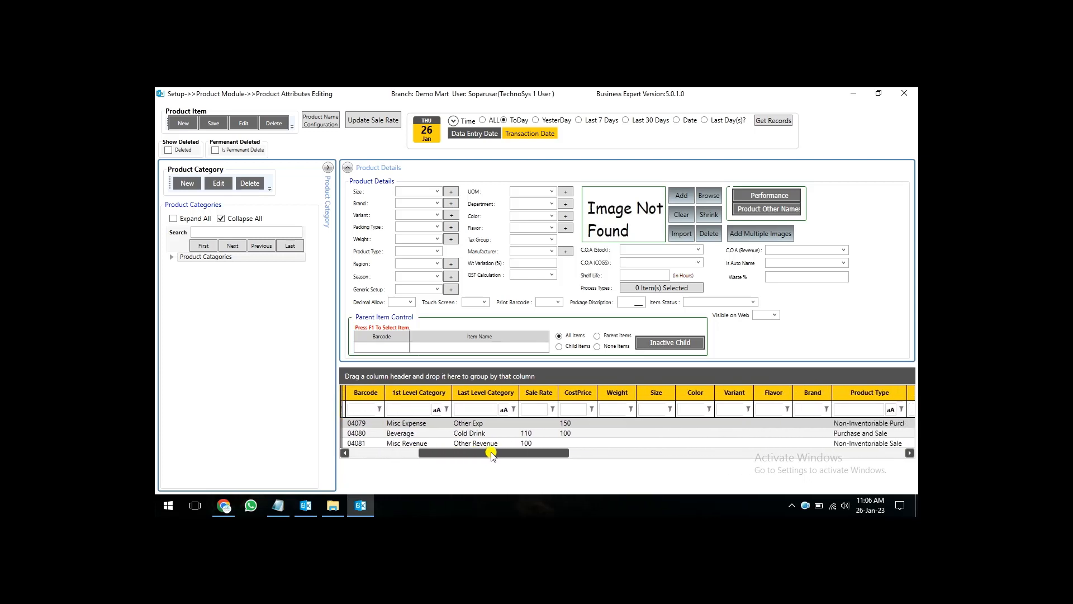
drag(492, 455, 423, 464)
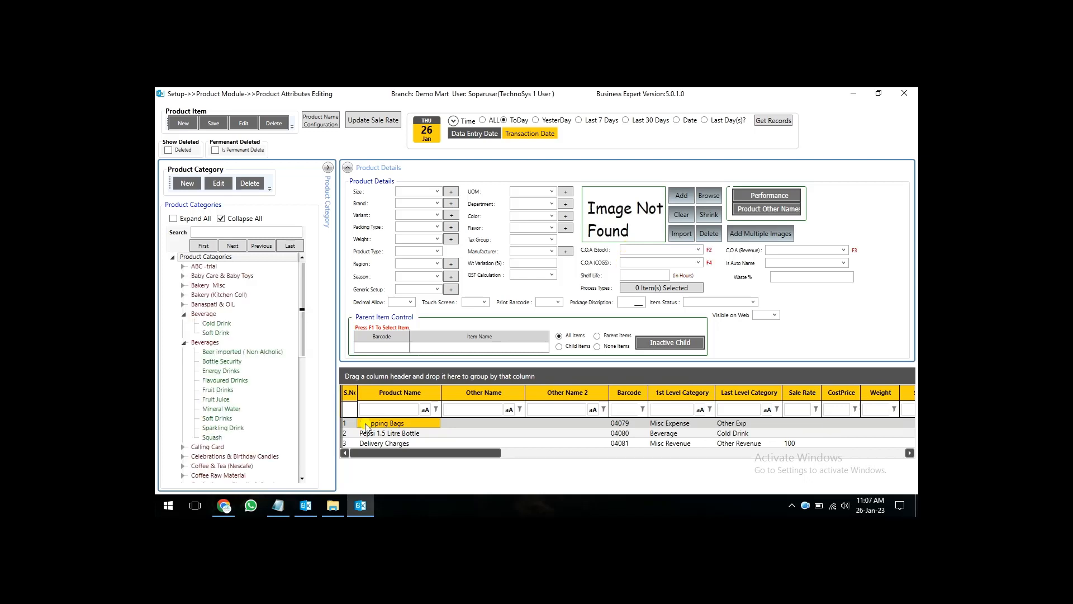
click(660, 249)
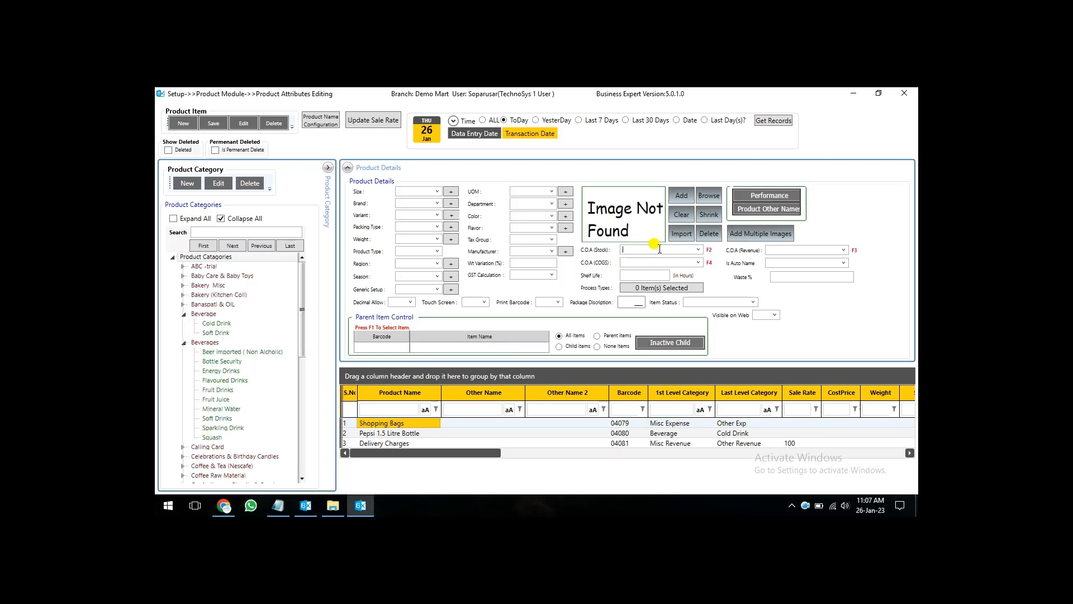
key(F2)
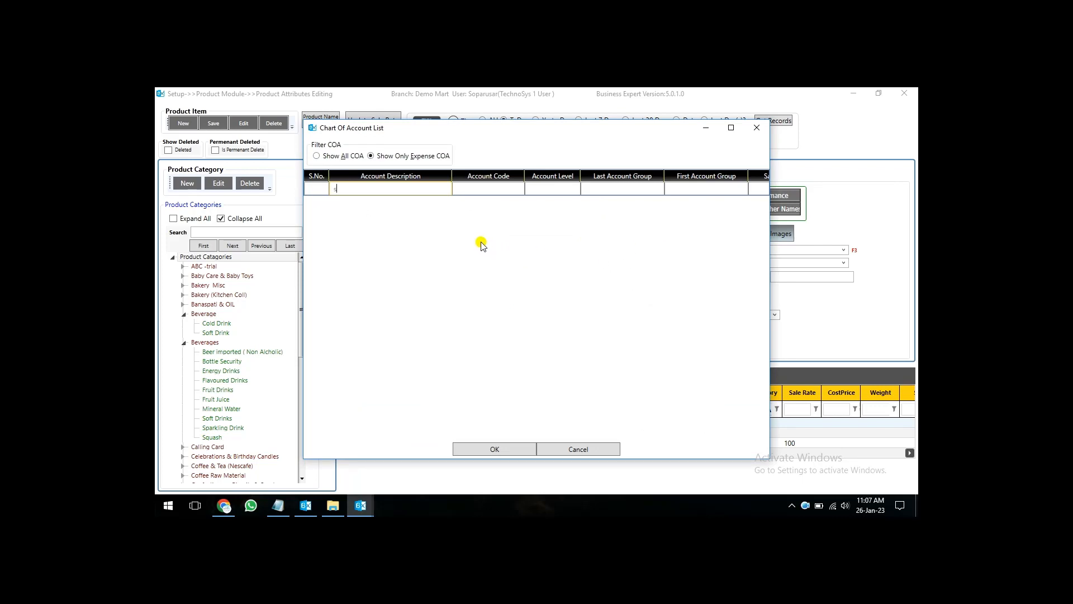
text(shpp)
key(BackSpace)
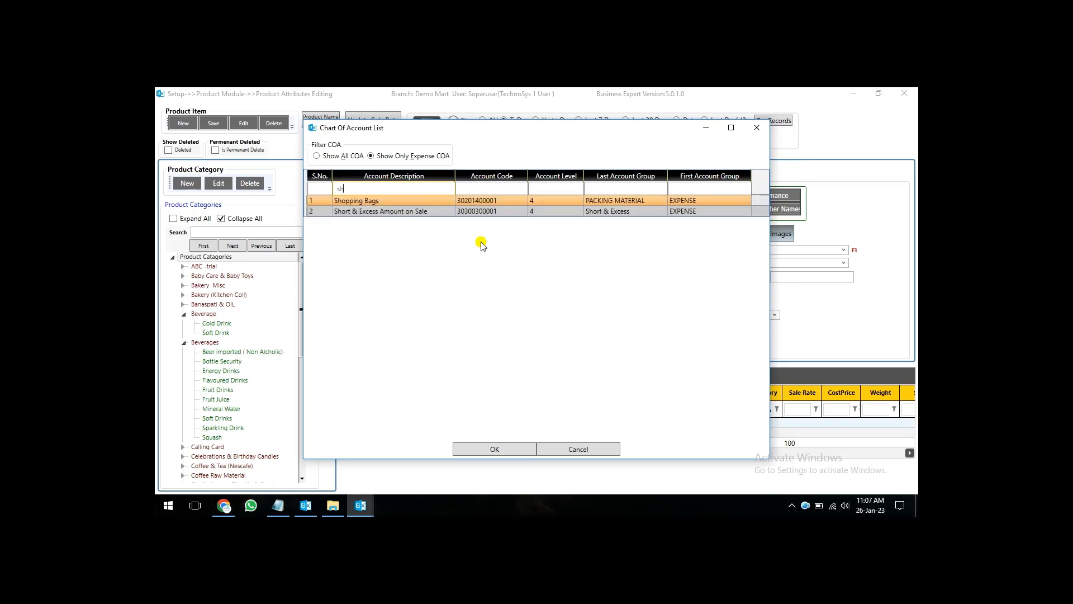
key(Down)
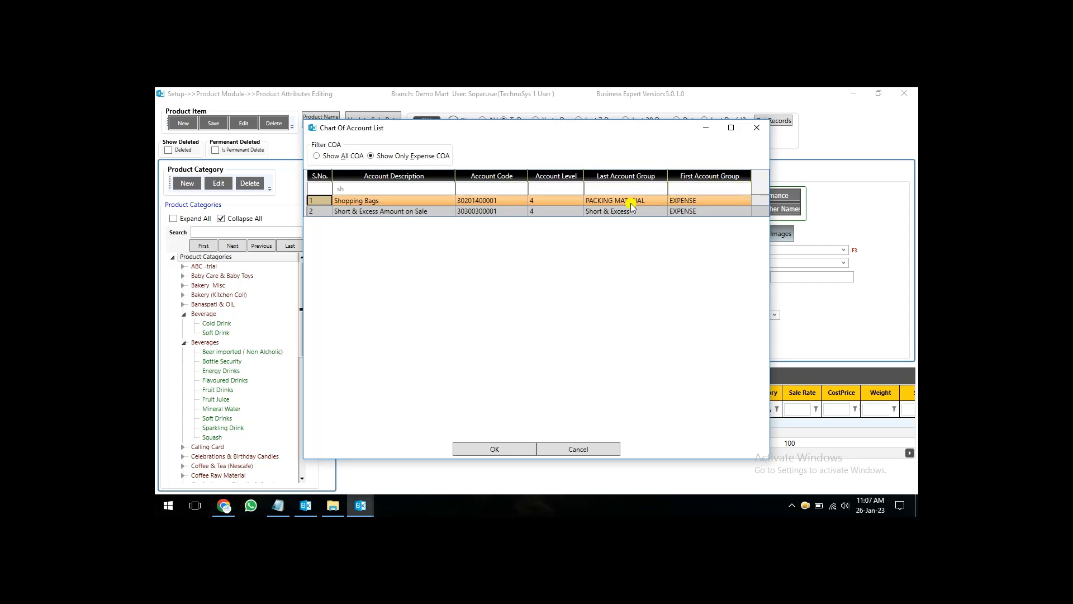
double_click(385, 205)
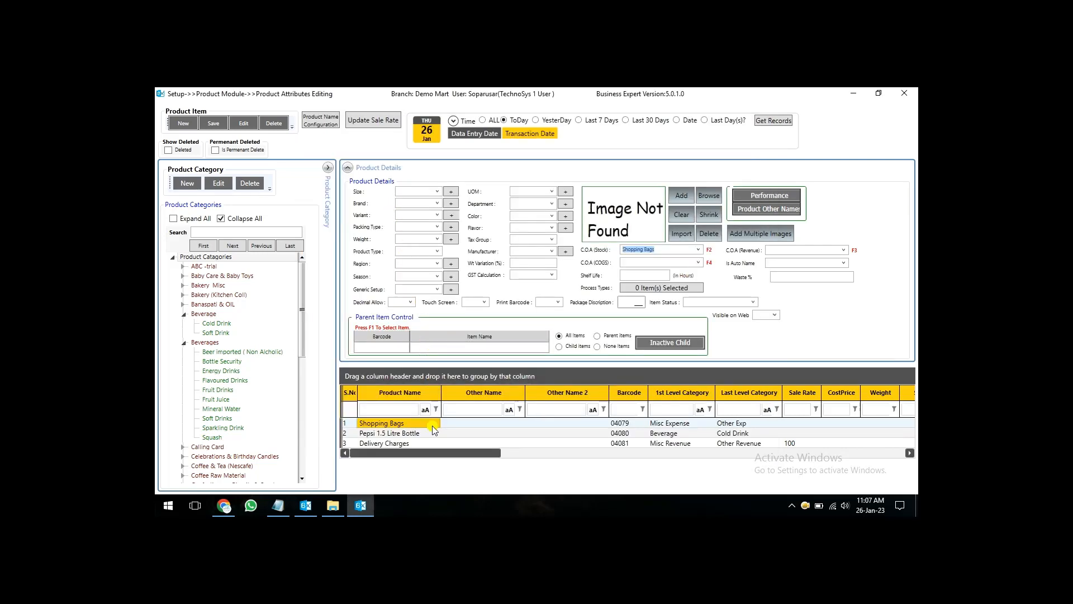
key(ctrl+s)
key(Return)
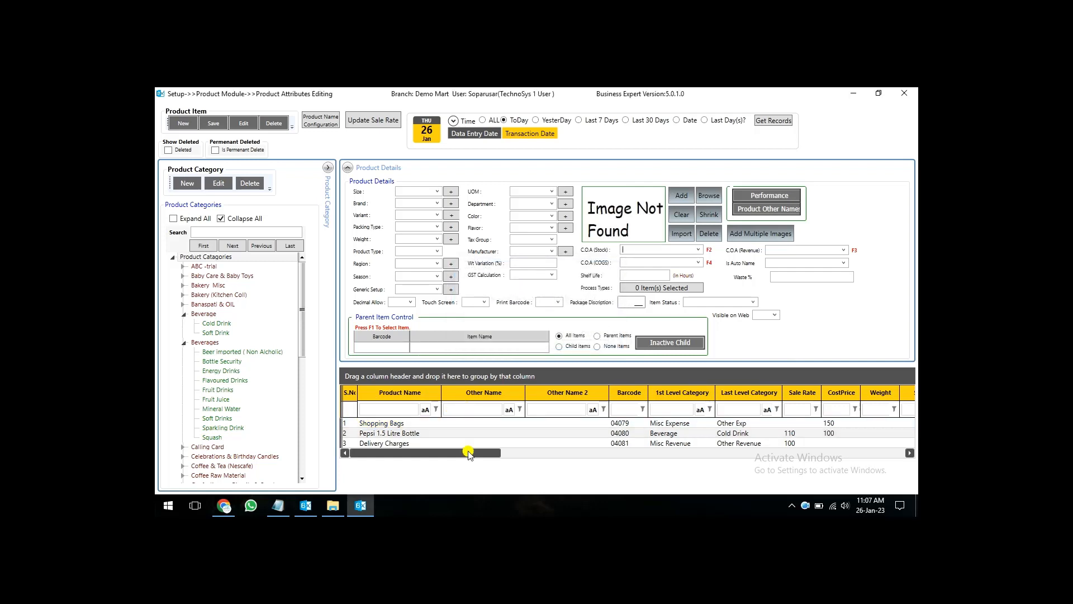
drag(468, 452, 828, 441)
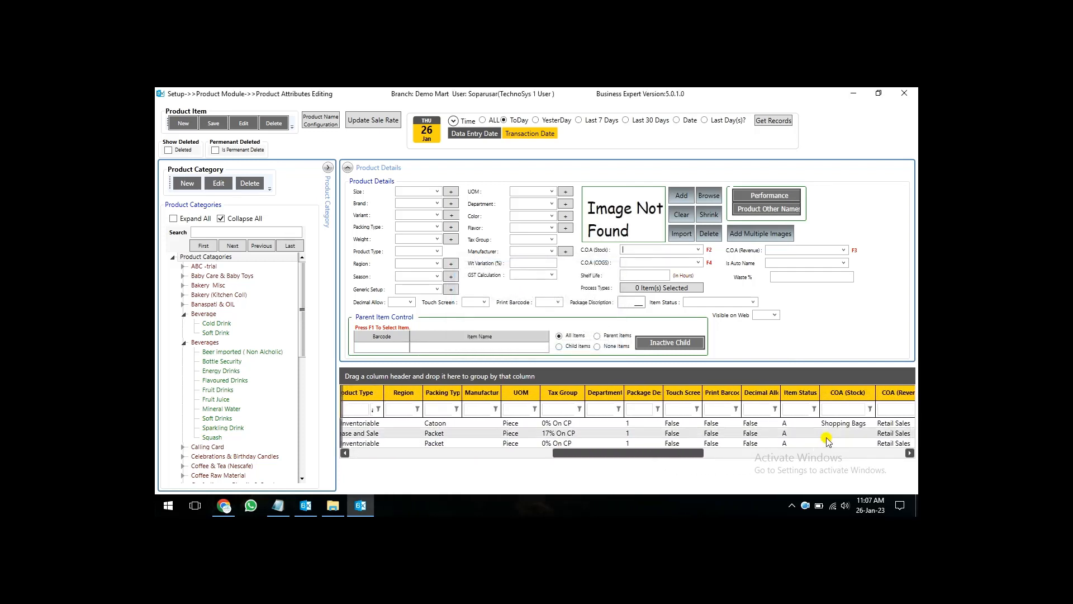
drag(687, 454, 467, 463)
Assign the Product Inventory account, found among all accounts, as C.O.A (Stock) for Pepsi 1.5 Litre Bottle and save it.
click(411, 435)
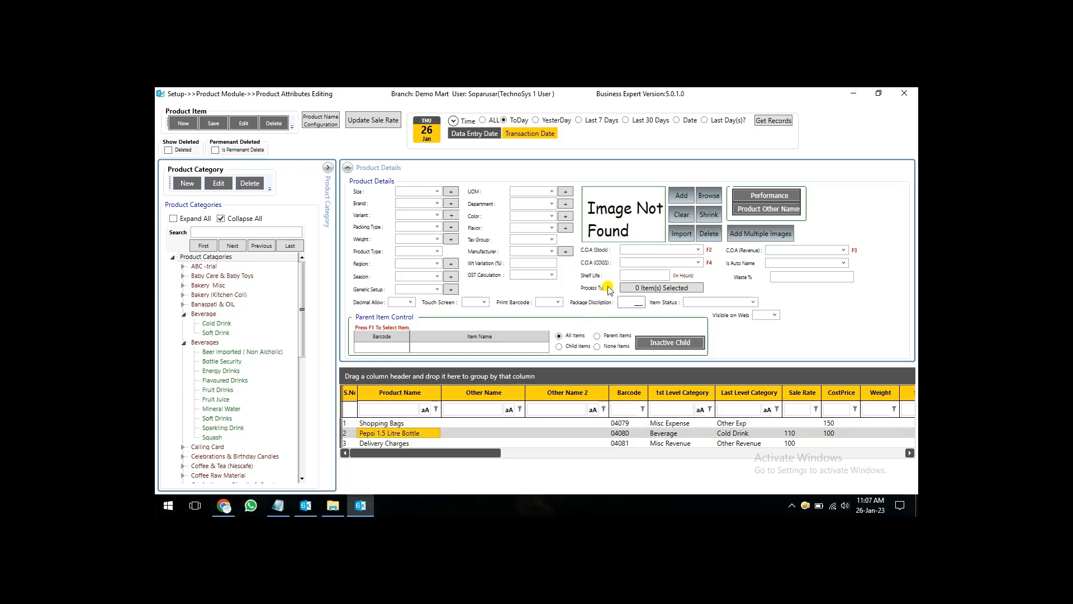
click(634, 257)
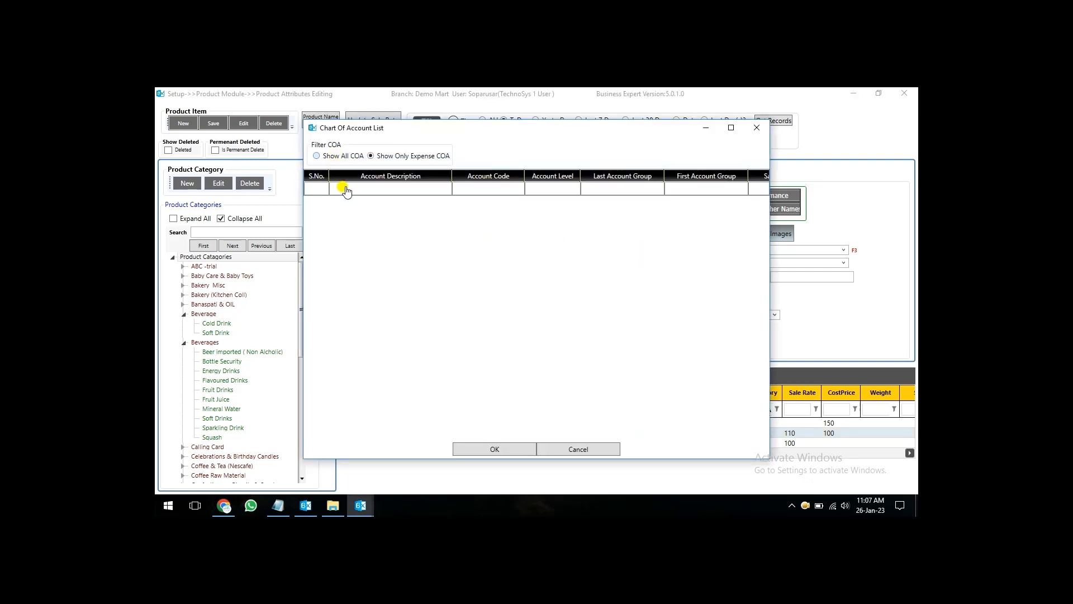
click(336, 156)
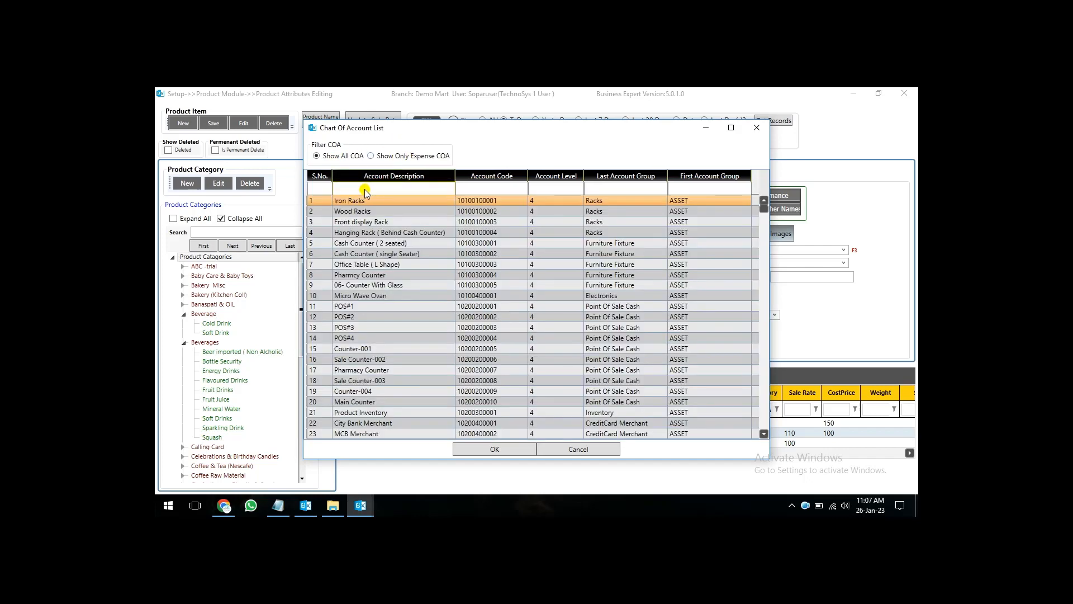
text(inventp)
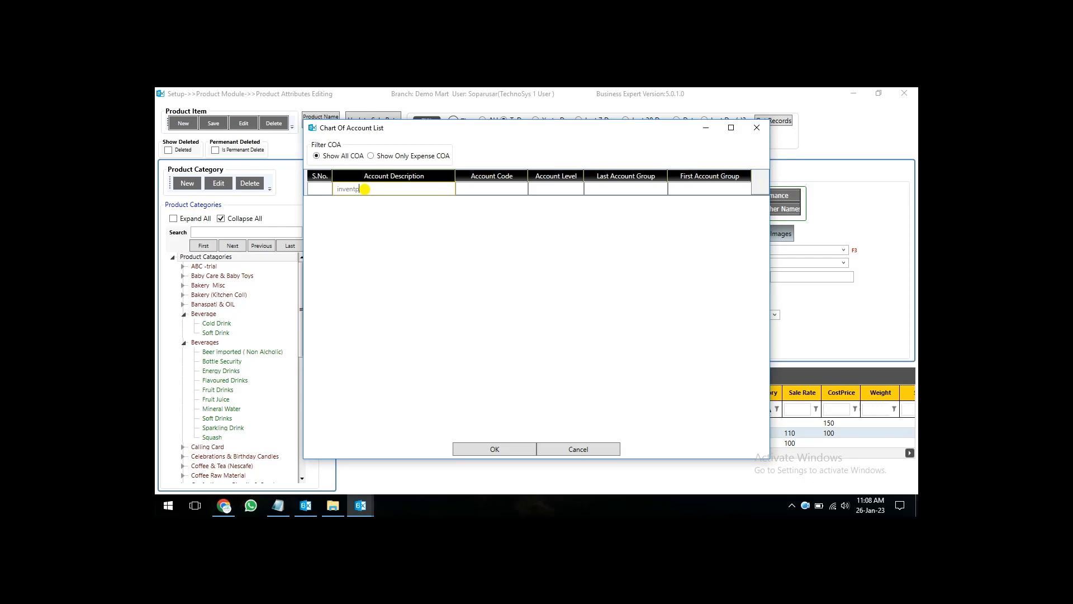
key(BackSpace)
text(ory)
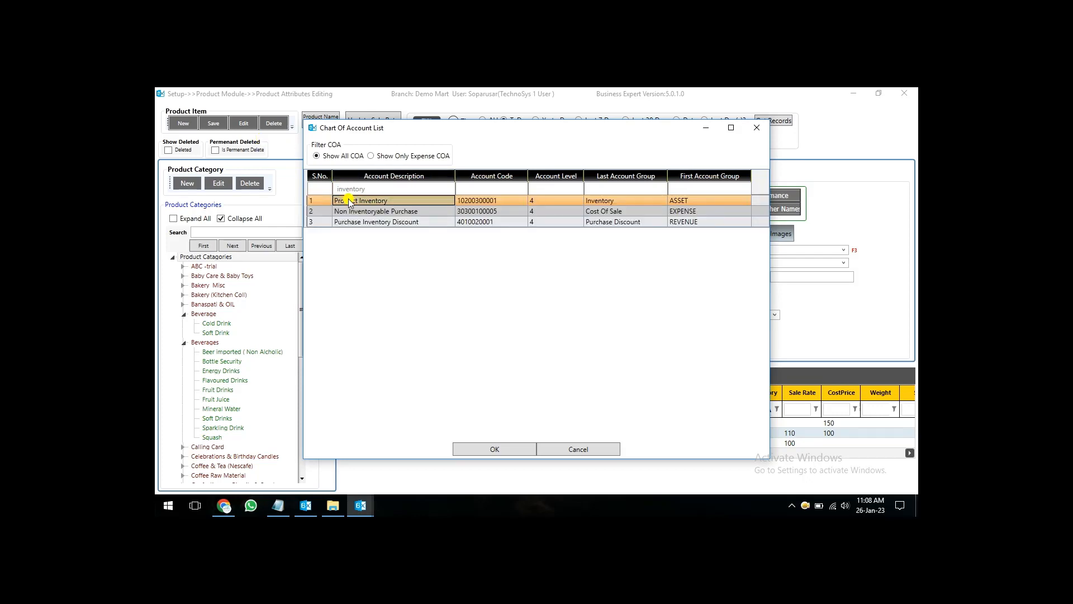
double_click(344, 201)
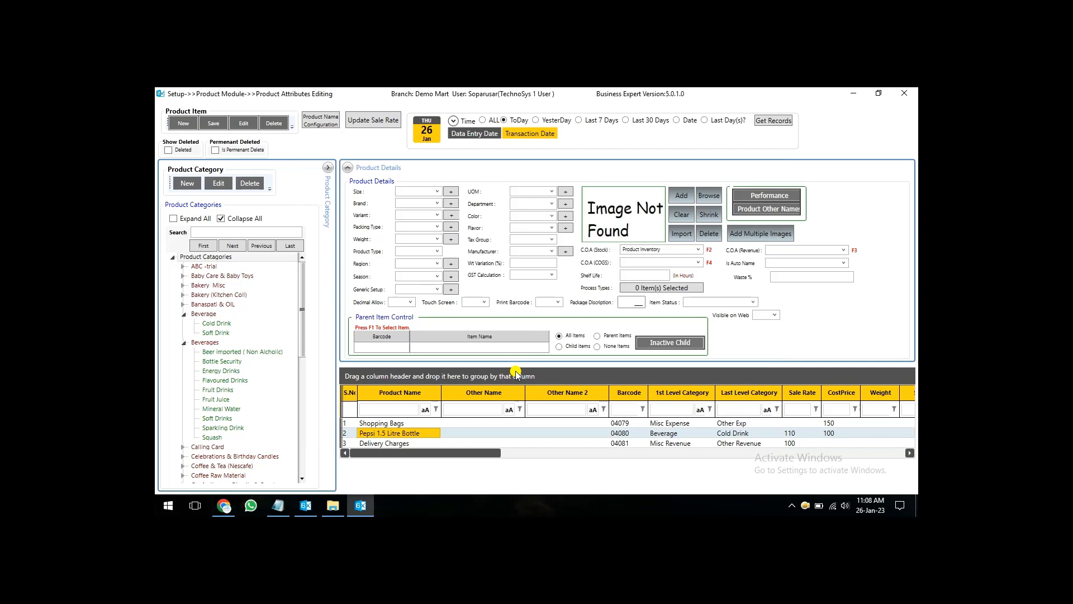
key(ctrl+s)
key(Return)
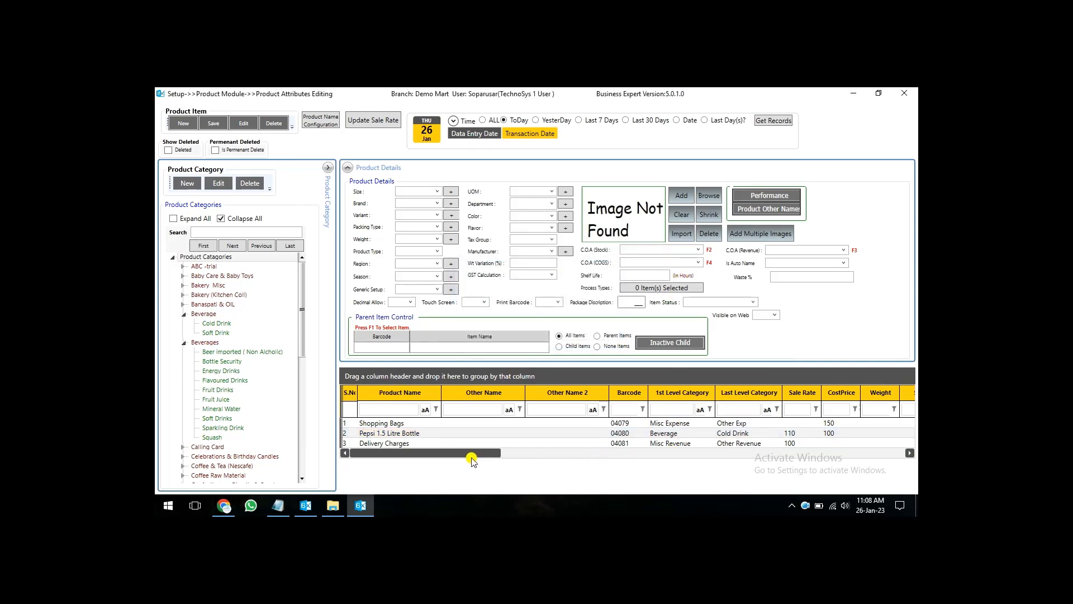
Assign the Delivery Charges account, found among all accounts, as C.O.A (Revenue) for the Delivery Charges product and save it.
click(392, 447)
drag(395, 454, 484, 454)
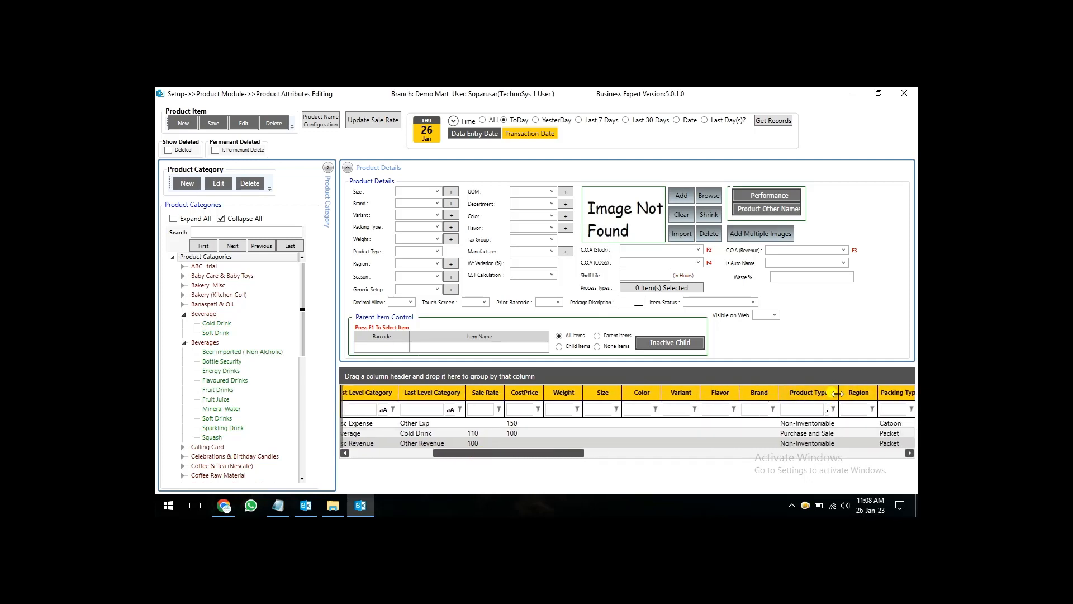
drag(838, 394, 868, 393)
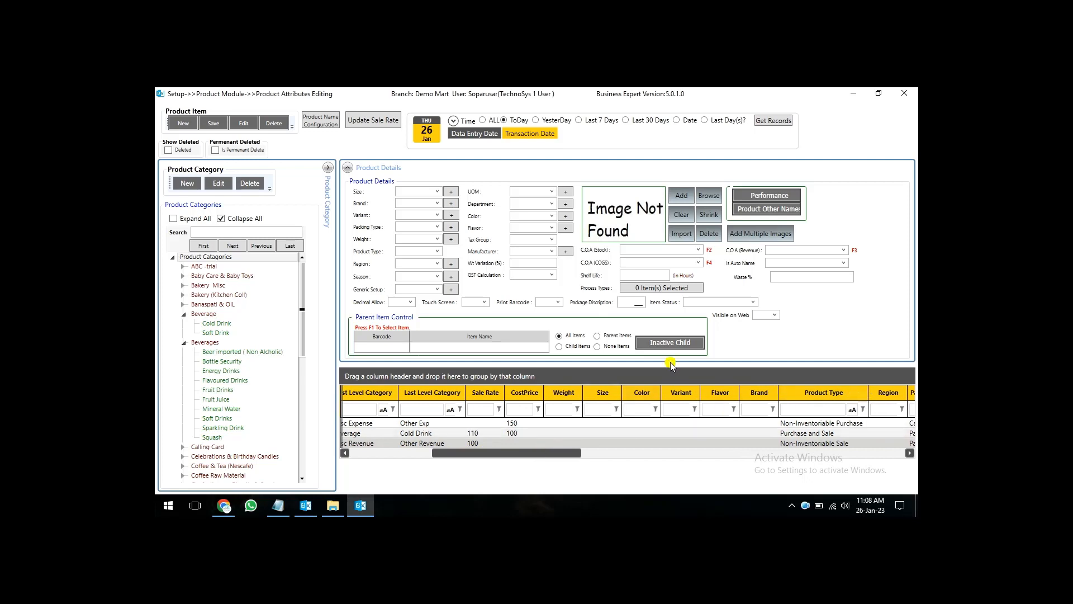
click(780, 251)
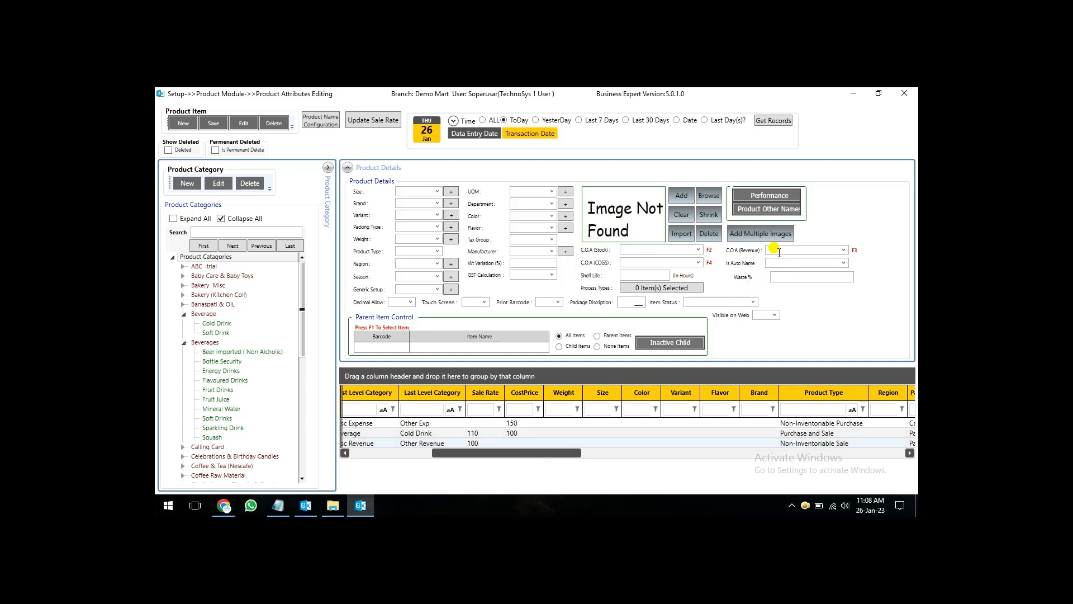
key(F3)
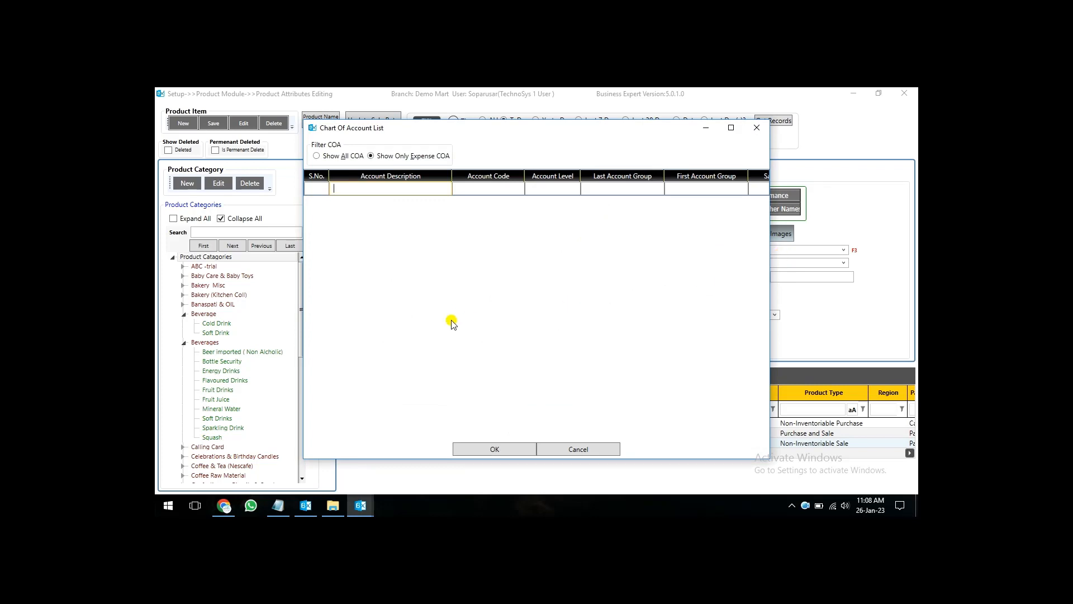
text(delivery)
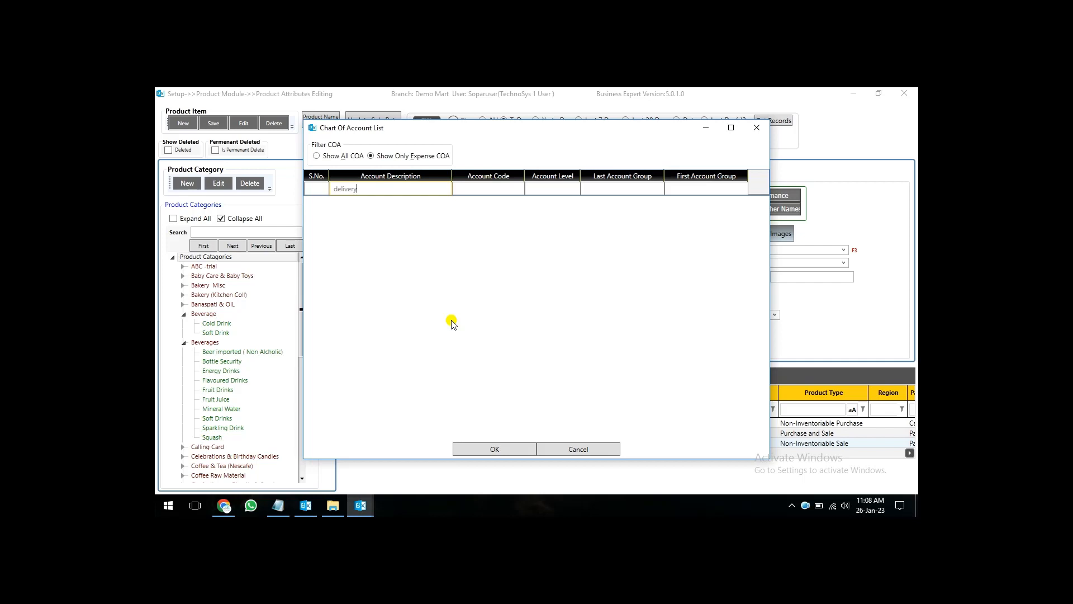
click(335, 156)
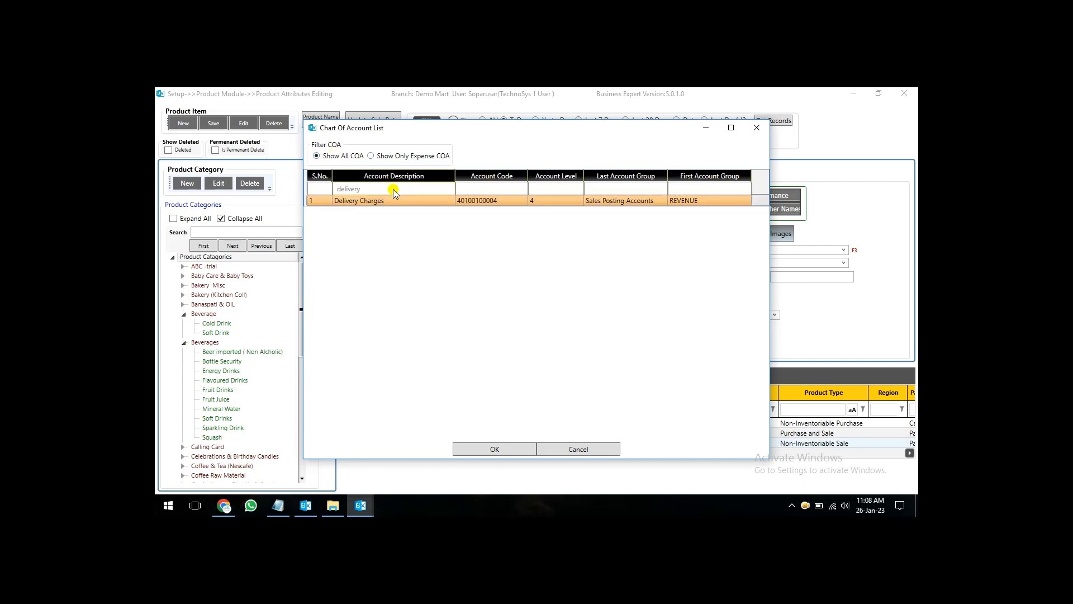
double_click(393, 200)
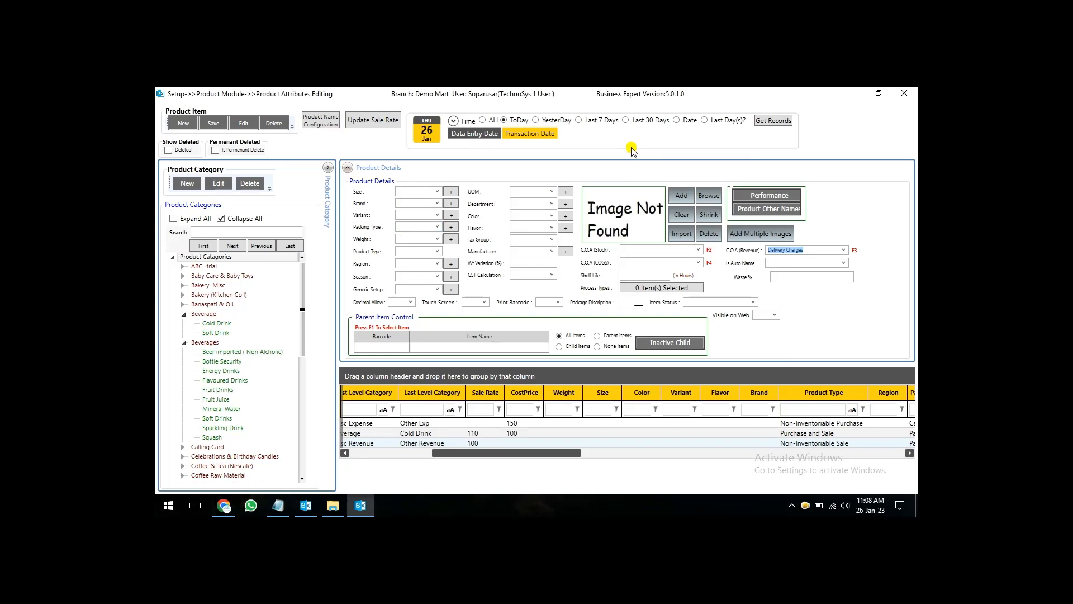
key(ctrl+s)
click(587, 335)
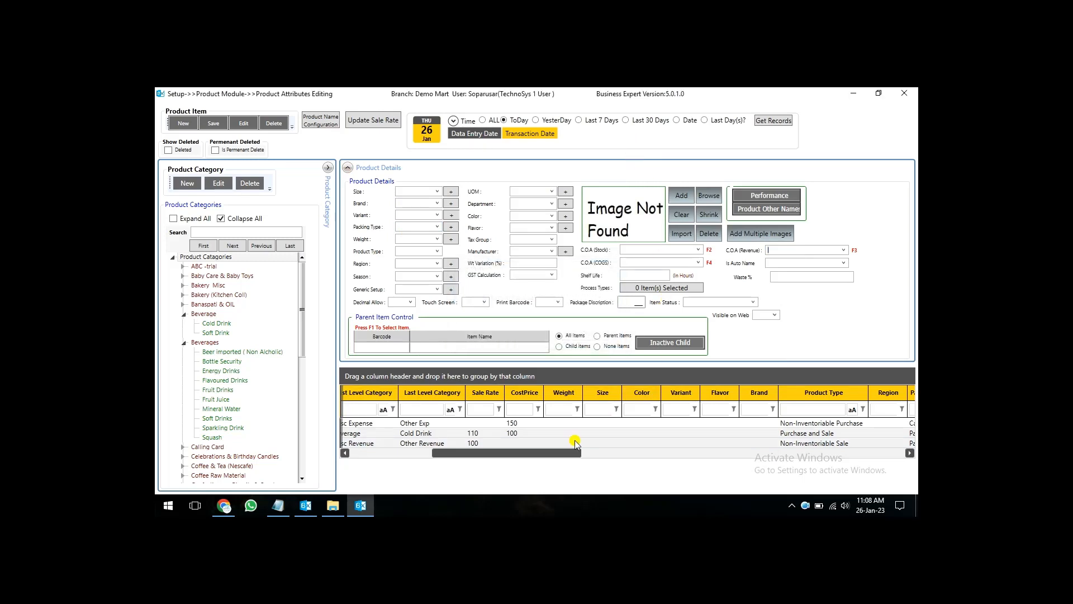
Examine the expense accounts offered as C.O.A (COGS) for Pepsi 1.5 Litre Bottle, then close the account list without choosing one.
drag(563, 456, 414, 443)
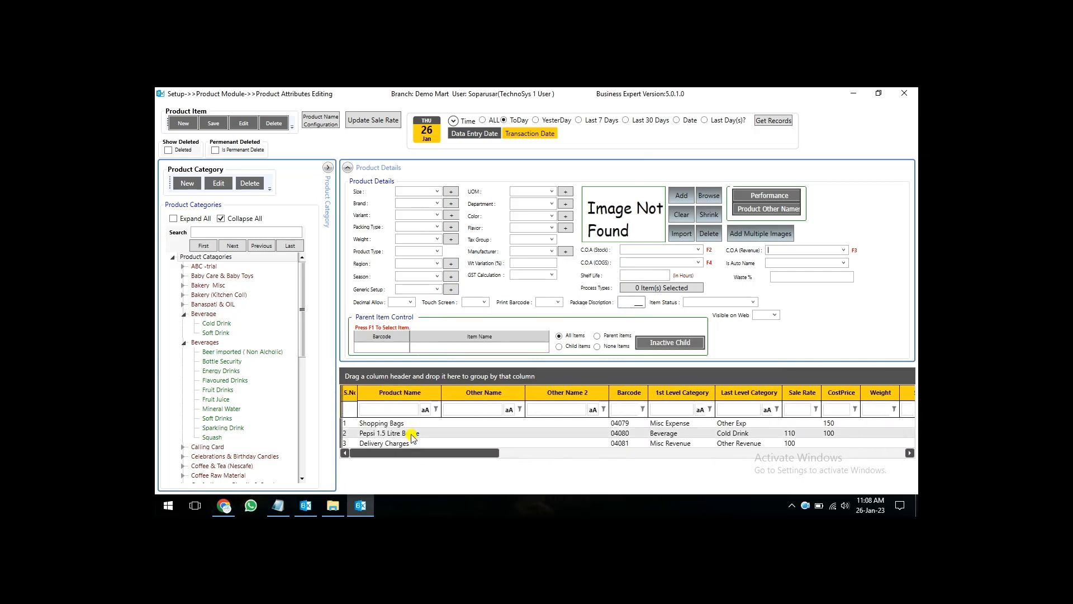
click(412, 435)
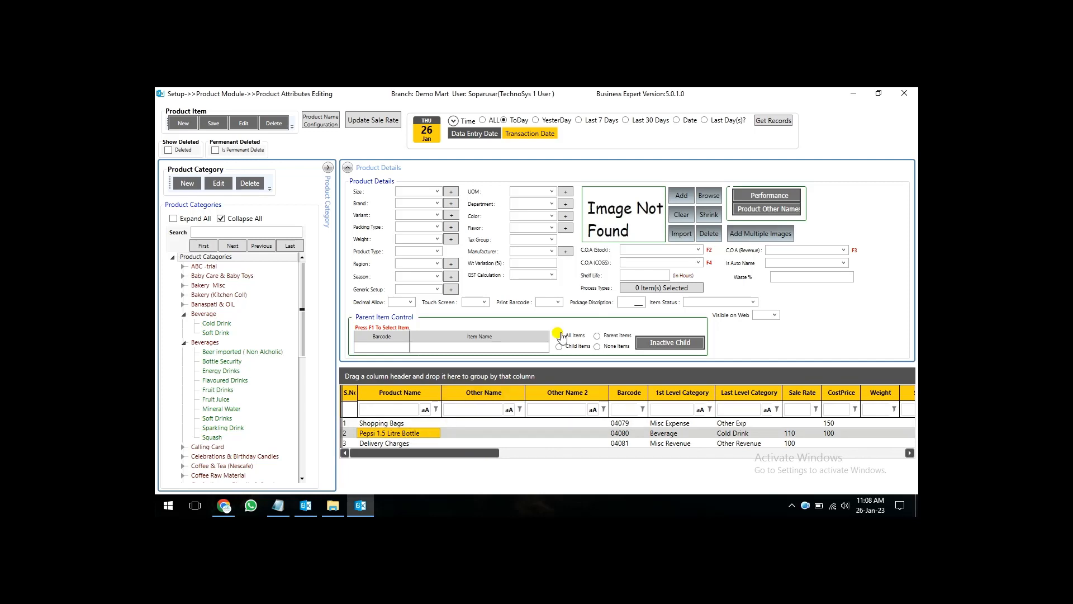
double_click(678, 262)
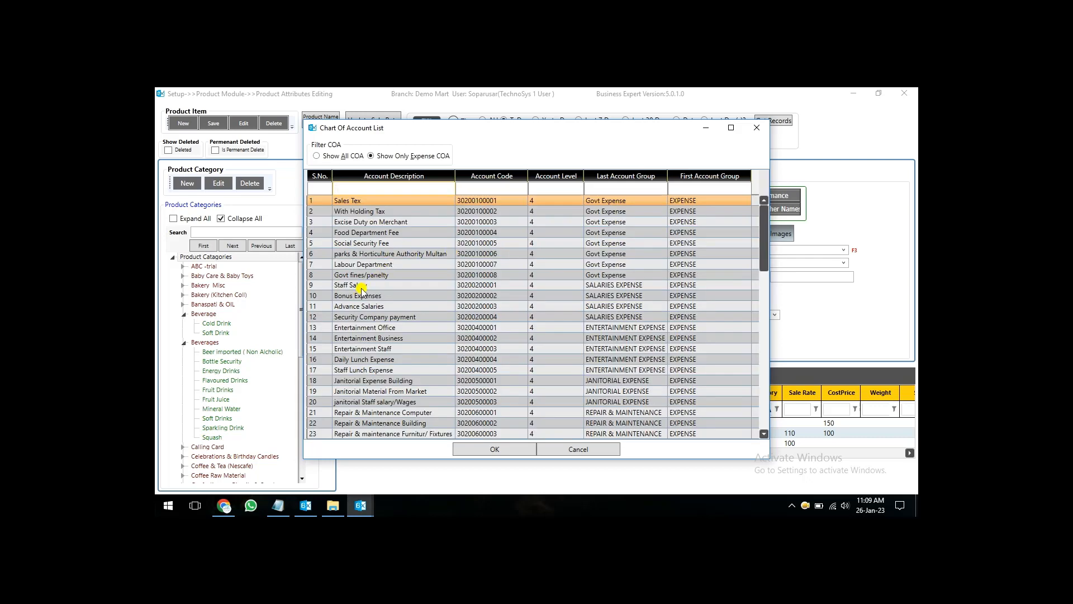
key(Escape)
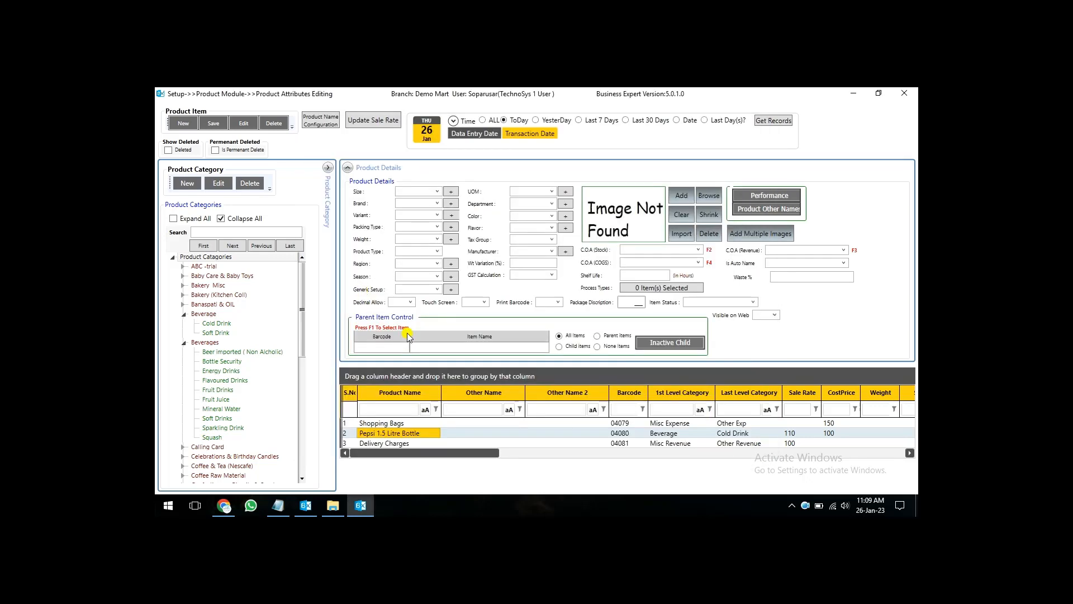
Switch to the Purchase Invoice list and post the Al Barkah Traders purchase invoice.
click(854, 93)
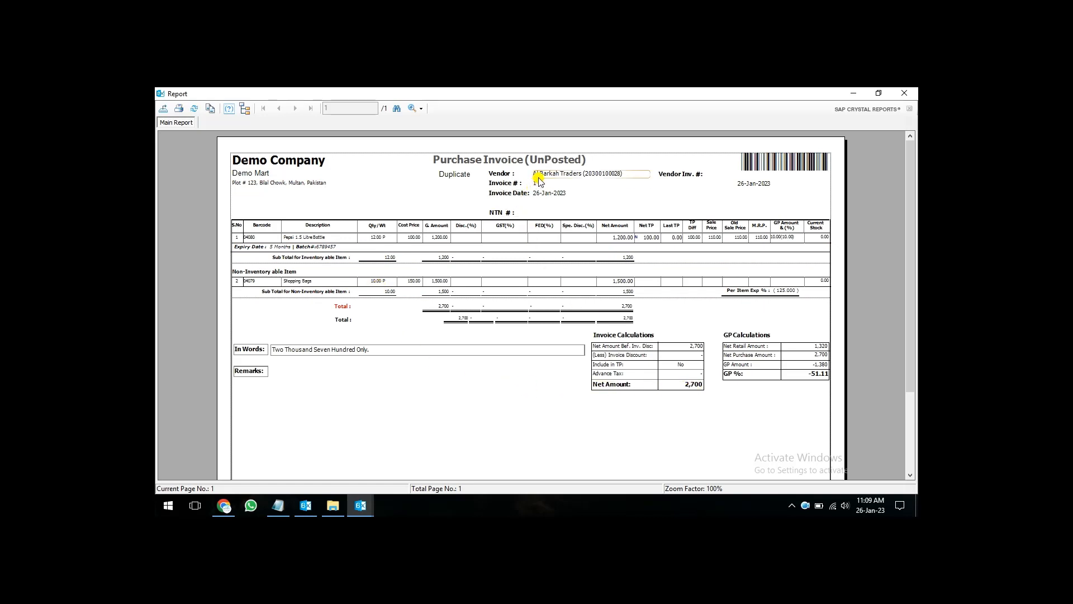
click(854, 93)
click(459, 289)
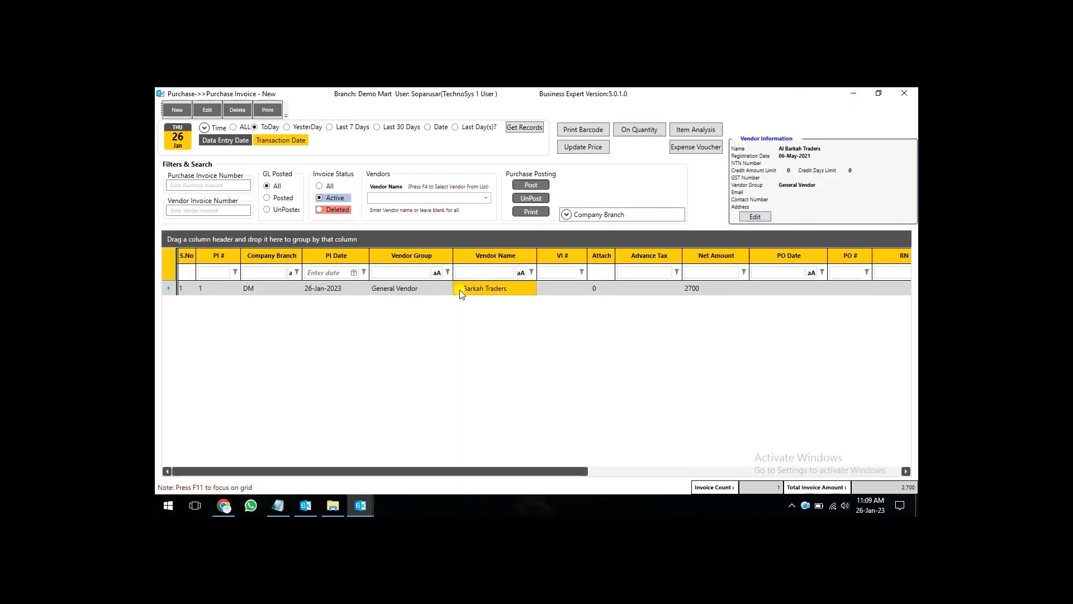
click(520, 188)
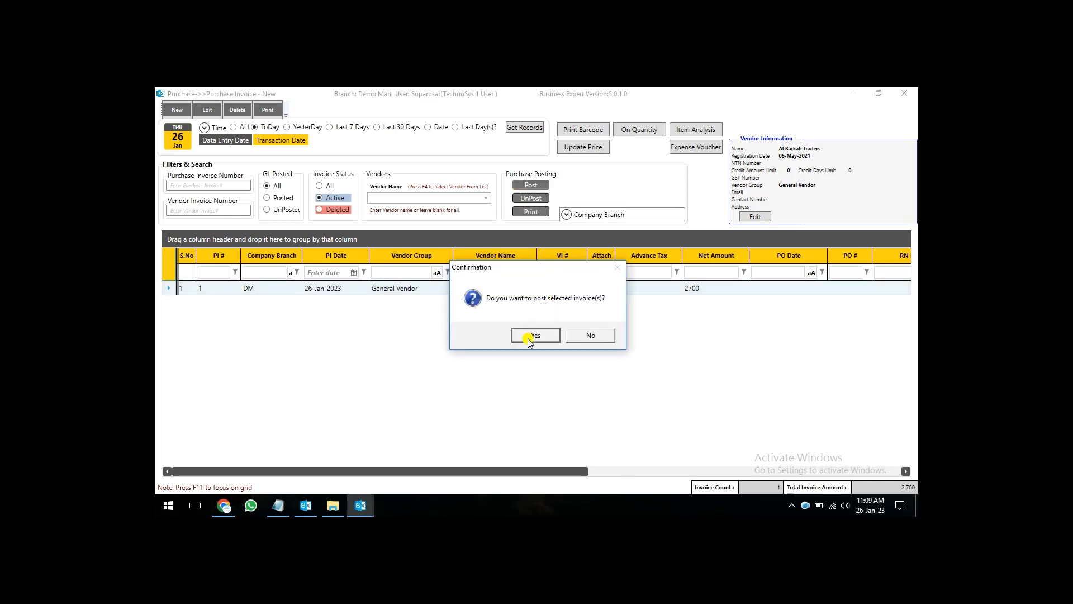
click(529, 338)
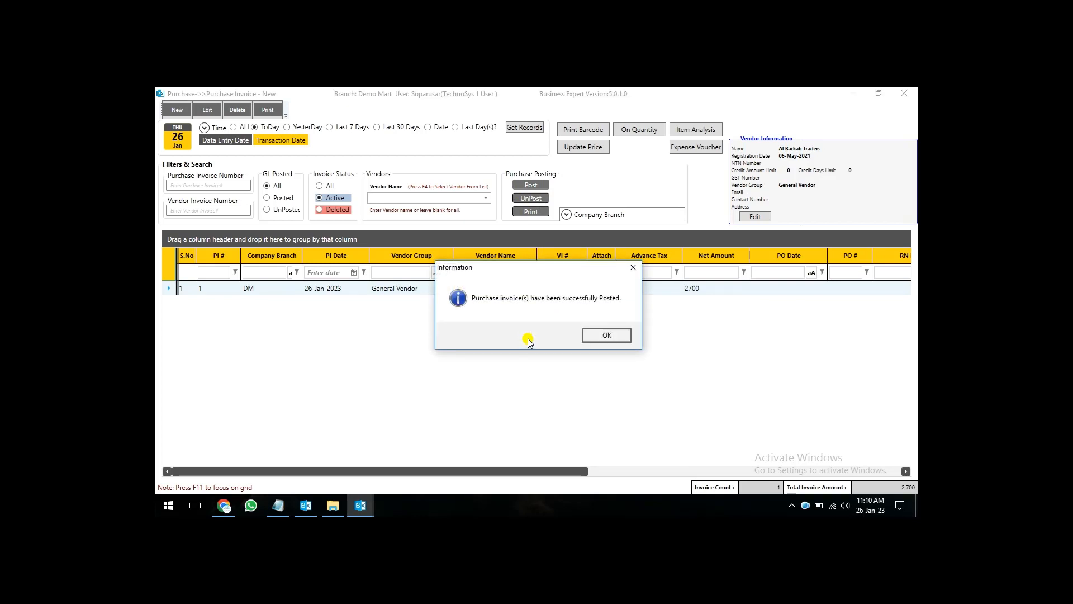
click(593, 335)
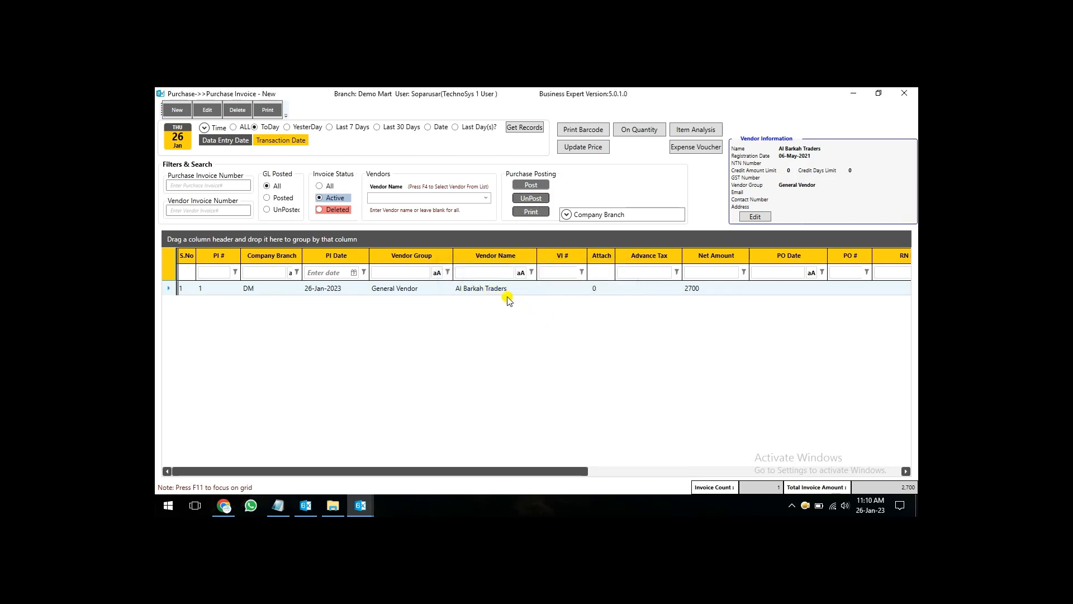
Print the Voucher Report for the posted Al Barkah Traders purchase invoice.
click(507, 295)
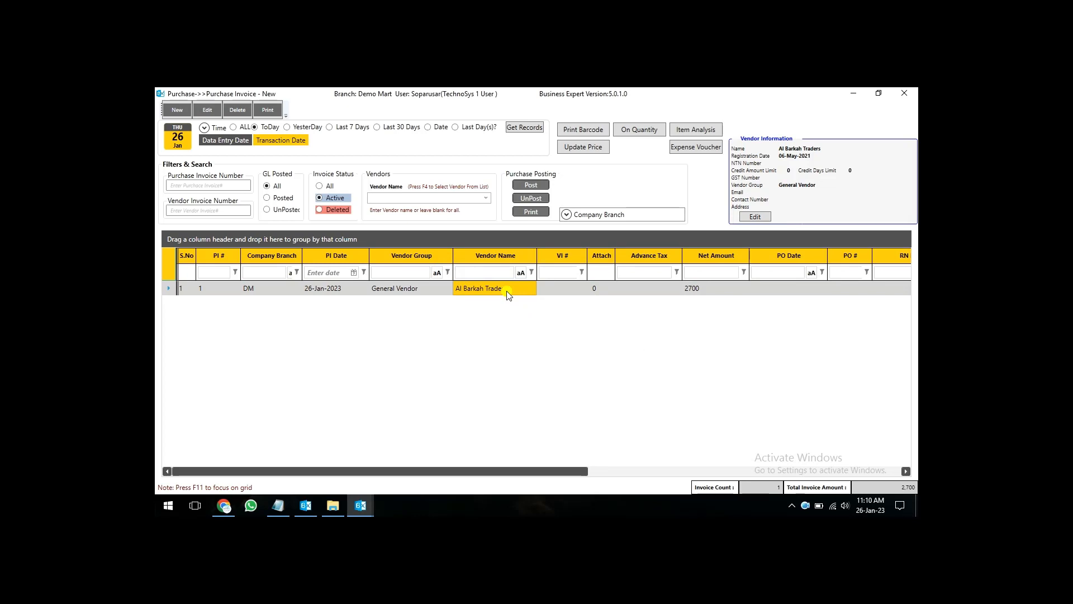
click(530, 214)
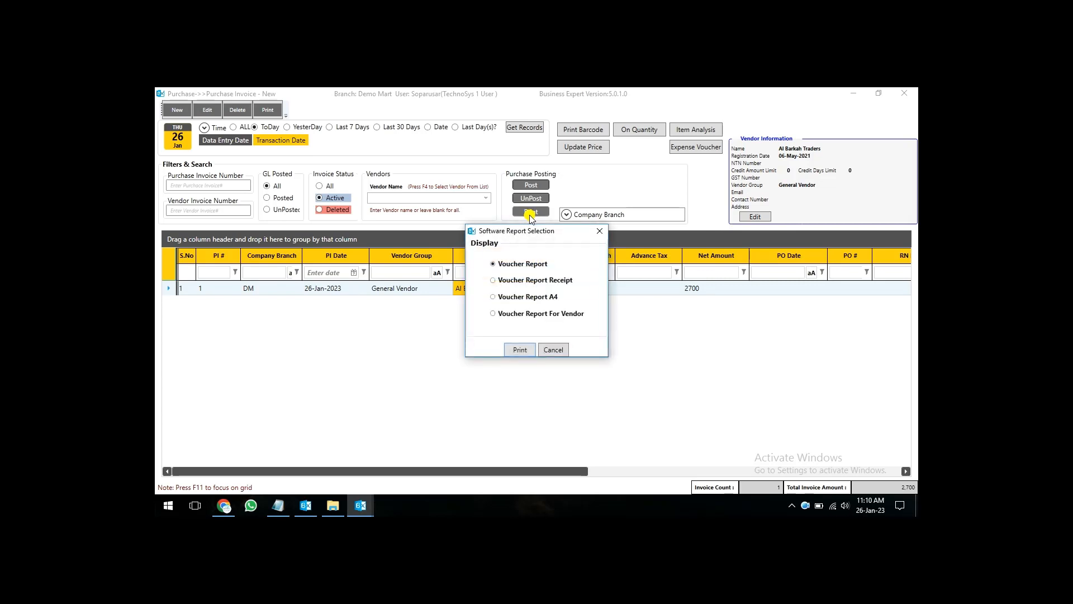
click(520, 351)
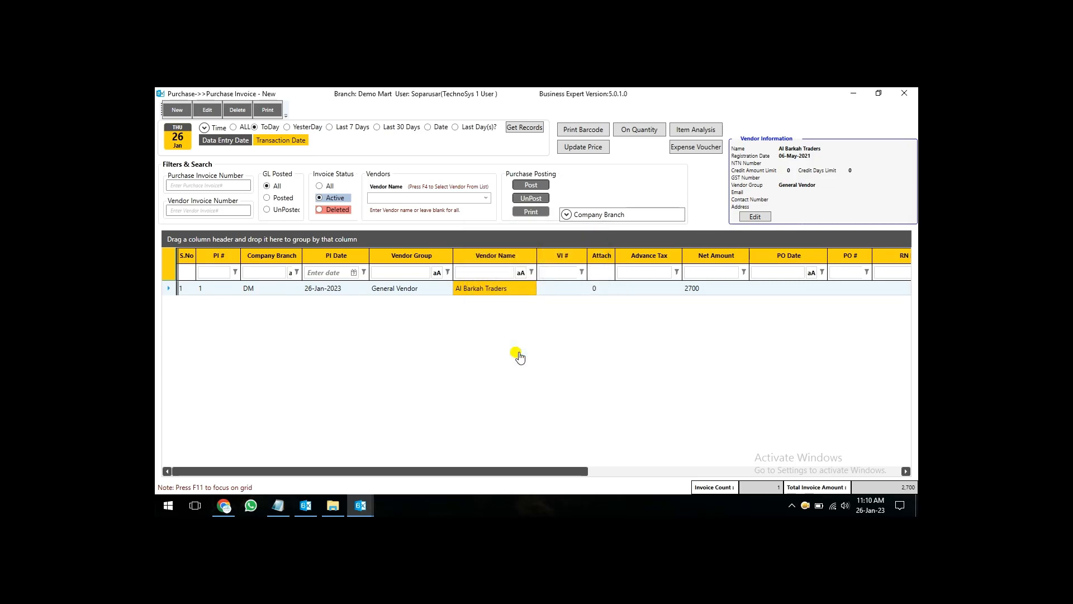